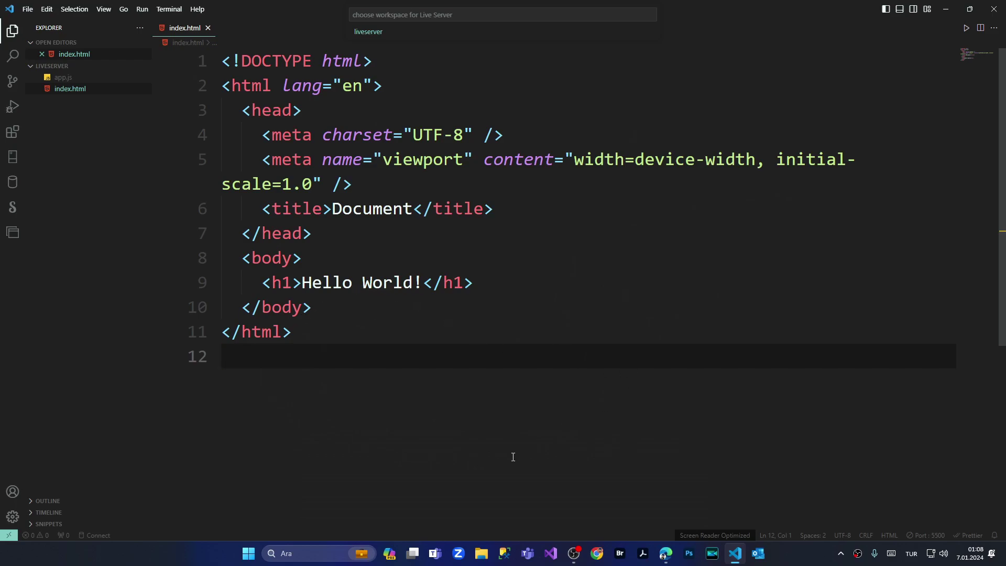
- Show the context menu for index.html in the Explorer sidebar
right_click(67, 91)
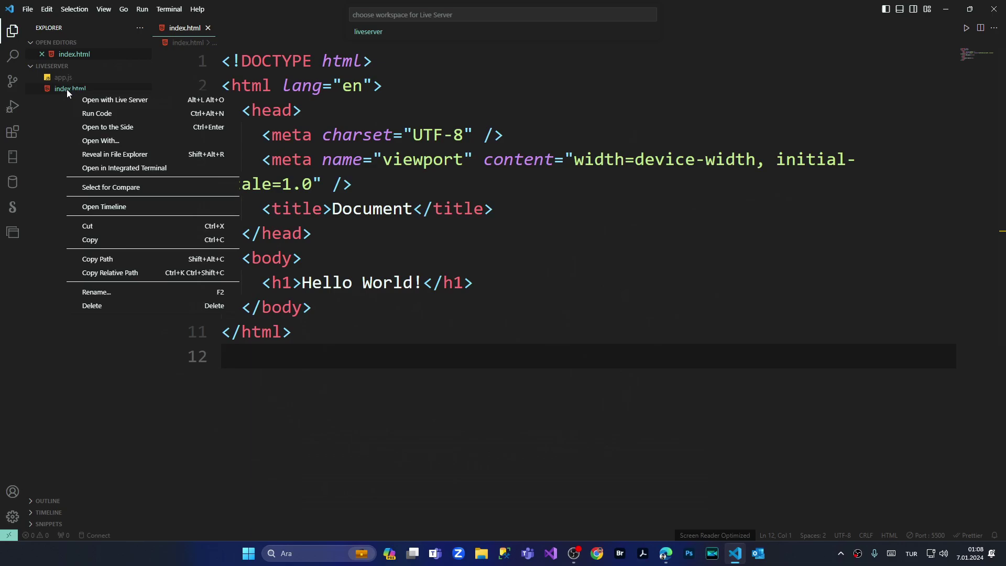
- Serve index.html with Live Server, then show the Manage gear options
left_click(115, 100)
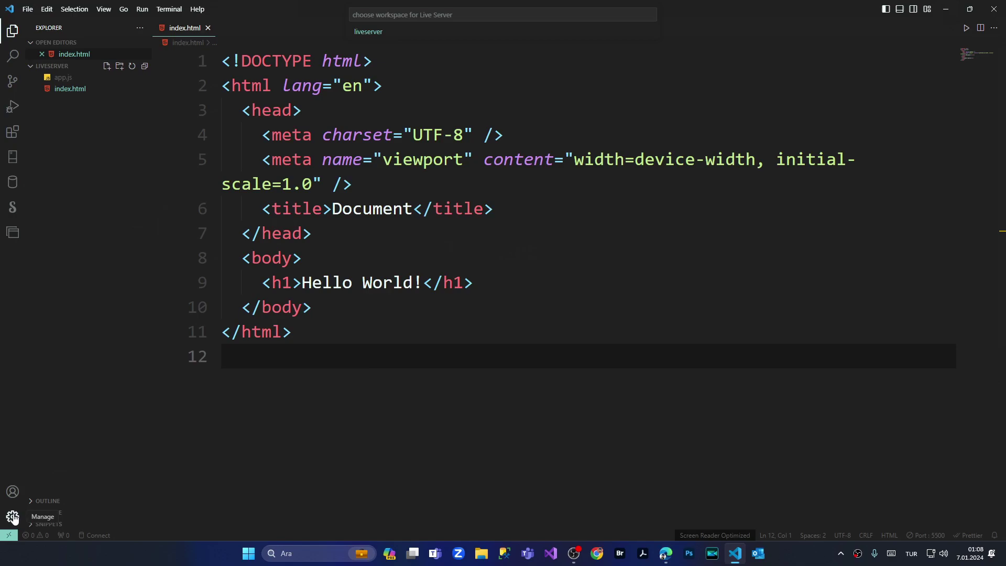
left_click(14, 517)
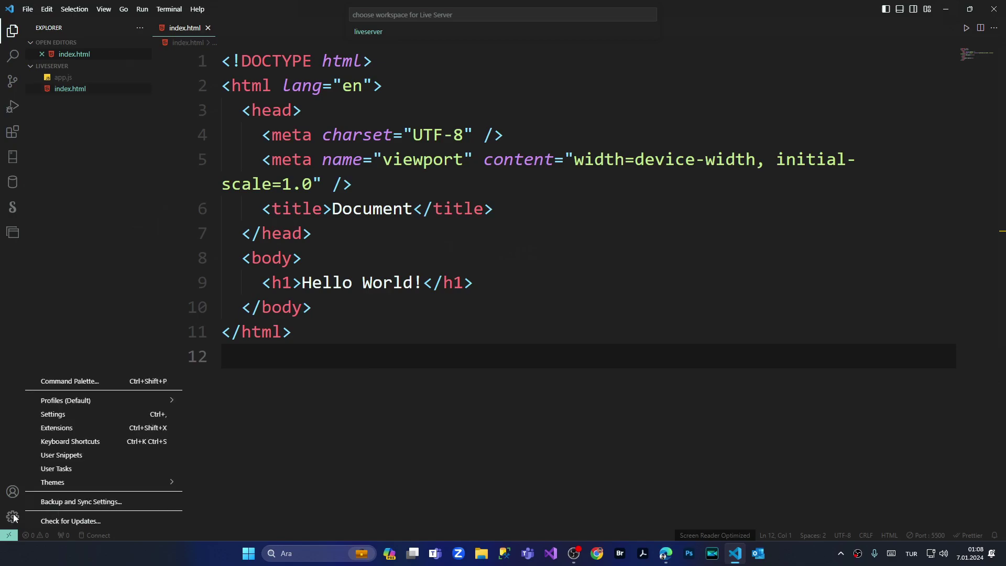
- Set Live Server Config's Custom Browser to chrome and return to the index.html tab
left_click(52, 414)
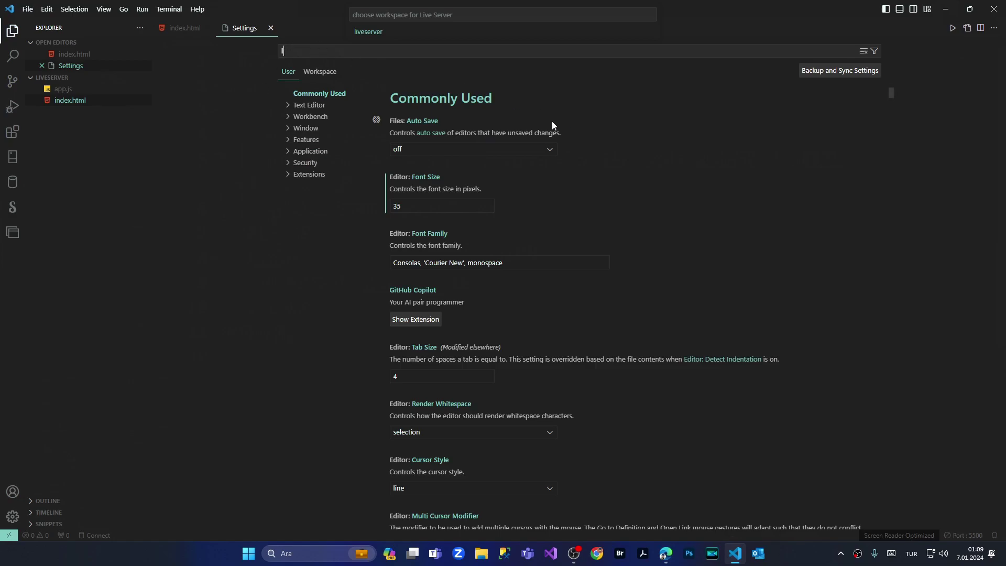
type("live server")
left_click(315, 119)
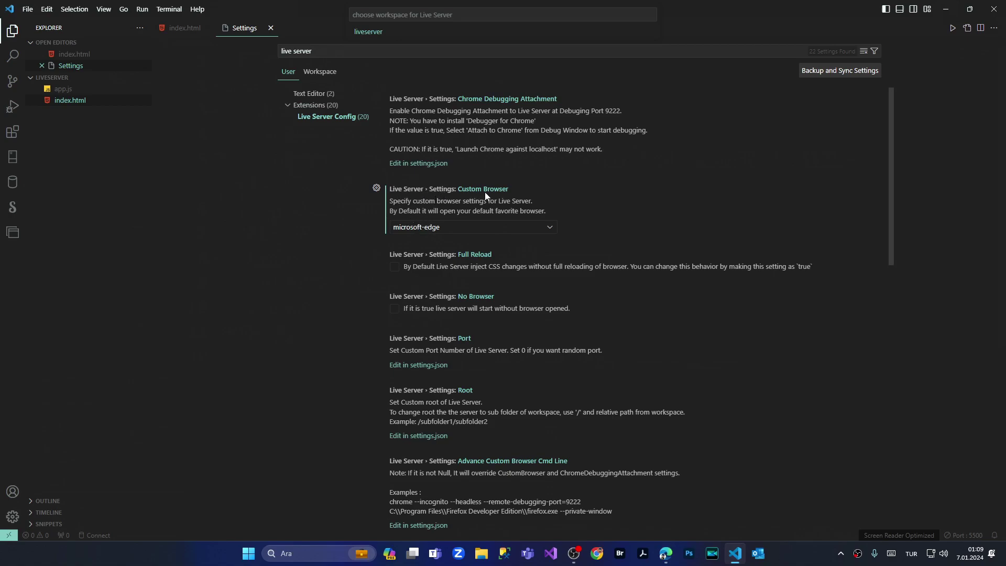
left_click(493, 228)
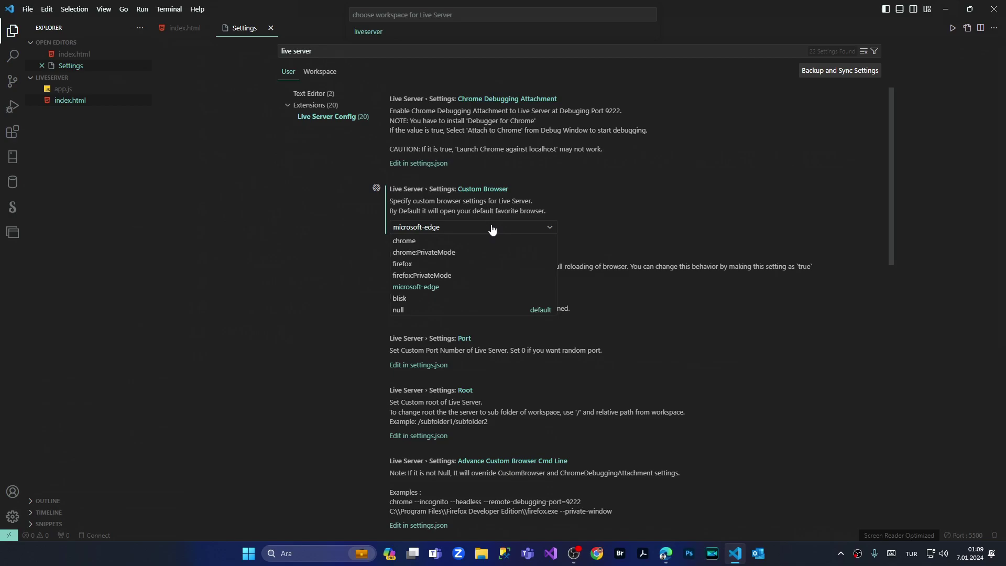
left_click(444, 241)
left_click(180, 29)
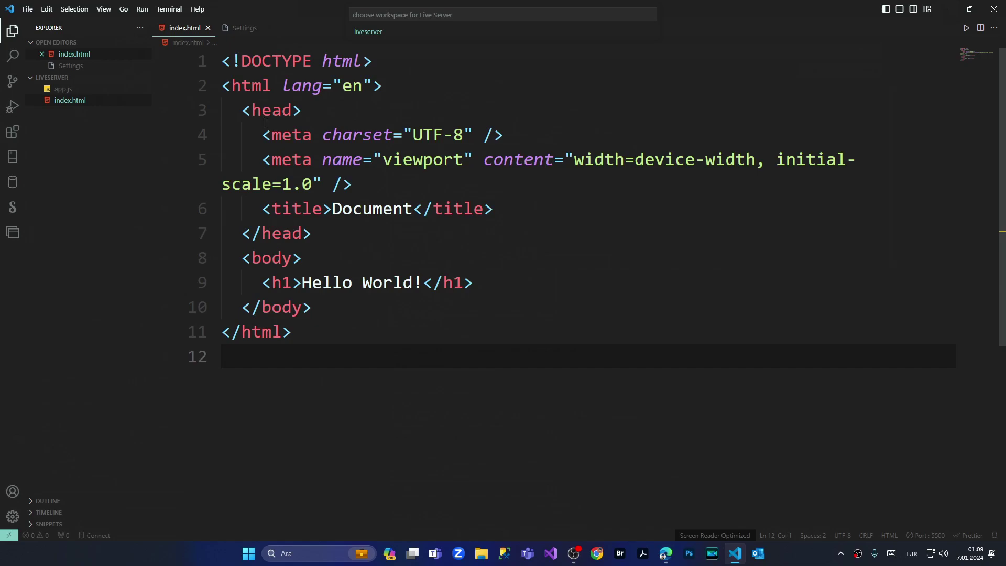
mouse_move(85, 118)
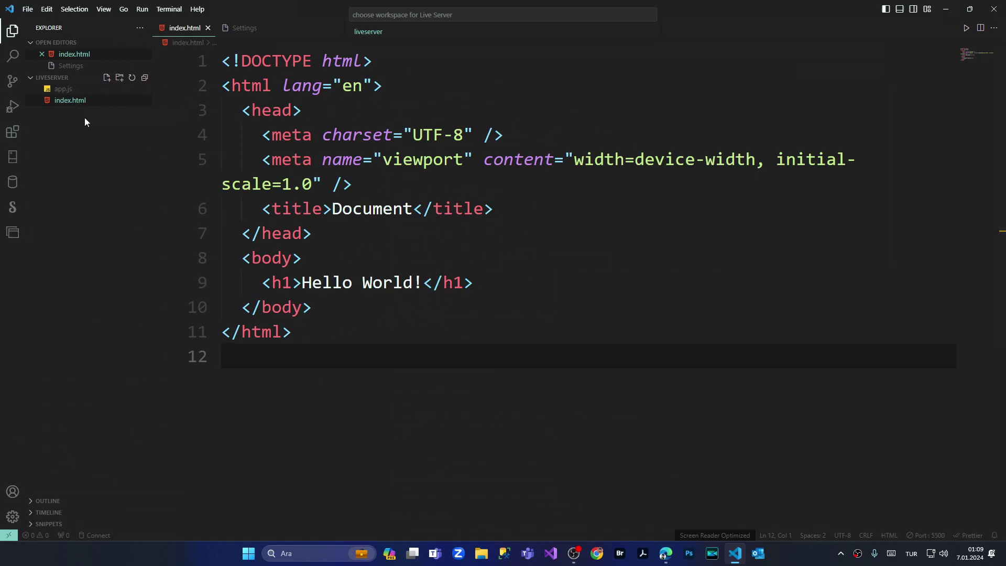
- Open index.html with Live Server so Chrome shows 127.0.0.1:5500/index.html
right_click(86, 104)
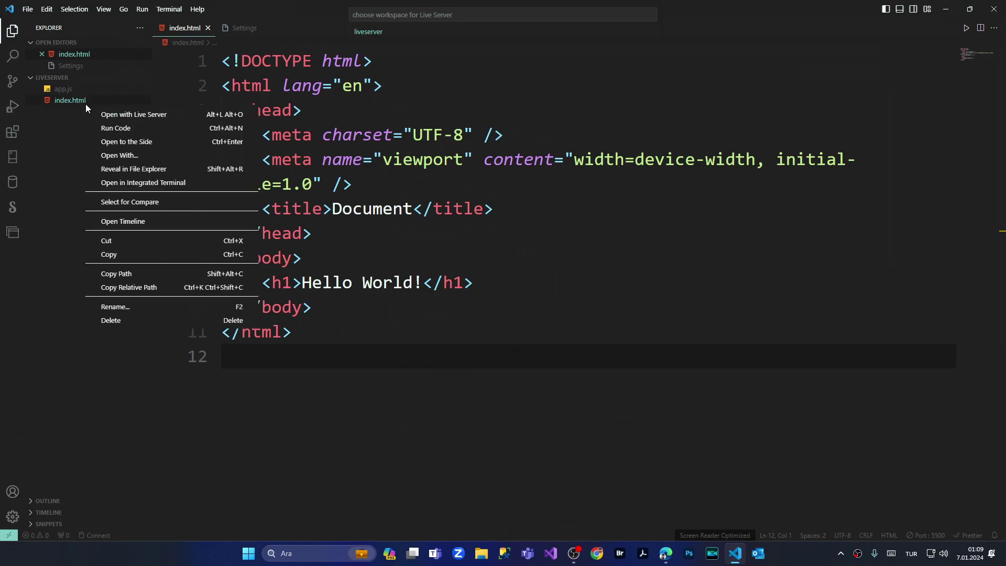
left_click(117, 112)
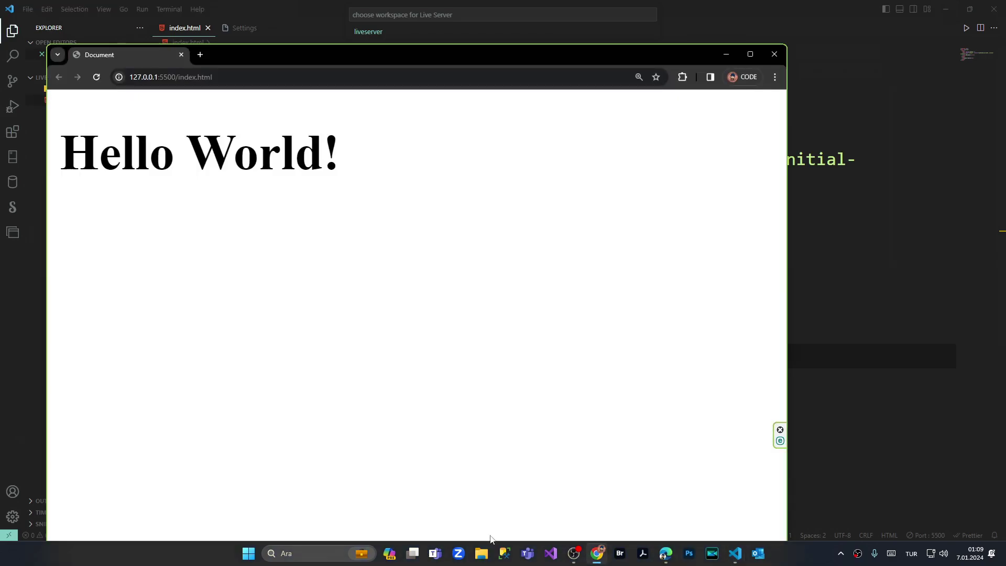
mouse_move(597, 554)
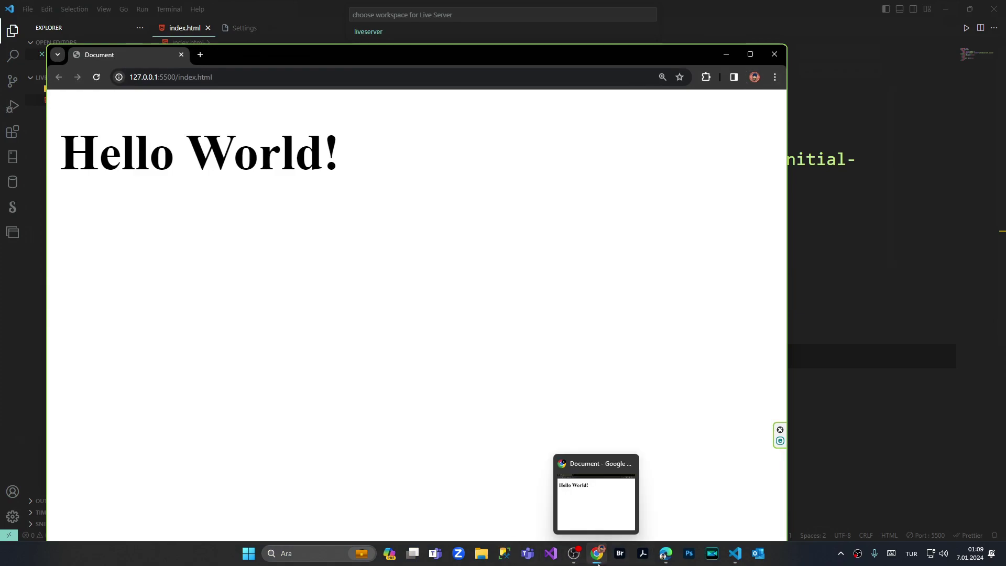
left_click(725, 52)
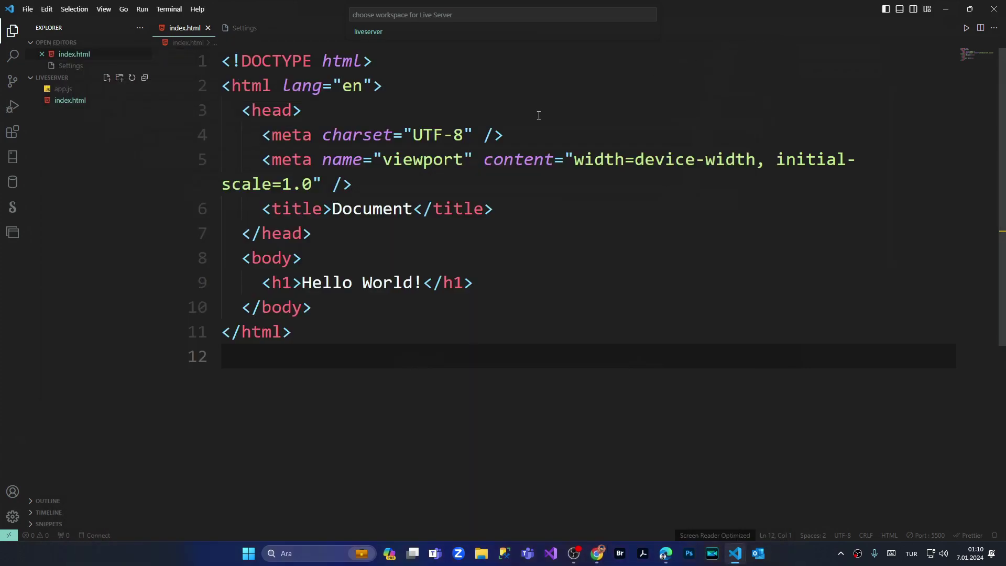